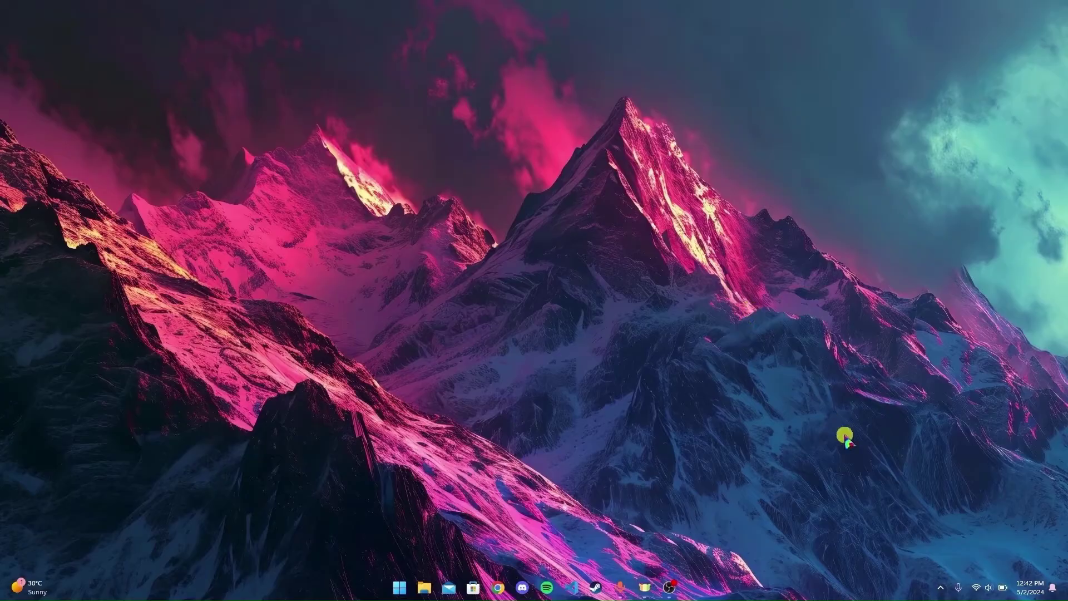
# Step: Load bluestacks.com in Google Chrome and download the BlueStacks 10 installer
pyautogui.click(987, 589)
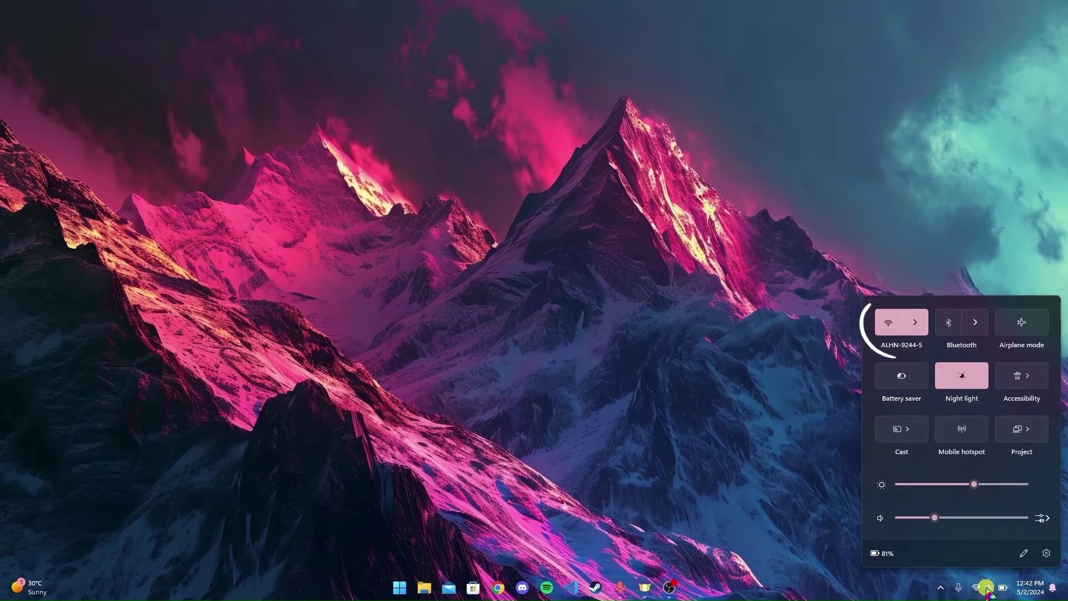
pyautogui.click(987, 589)
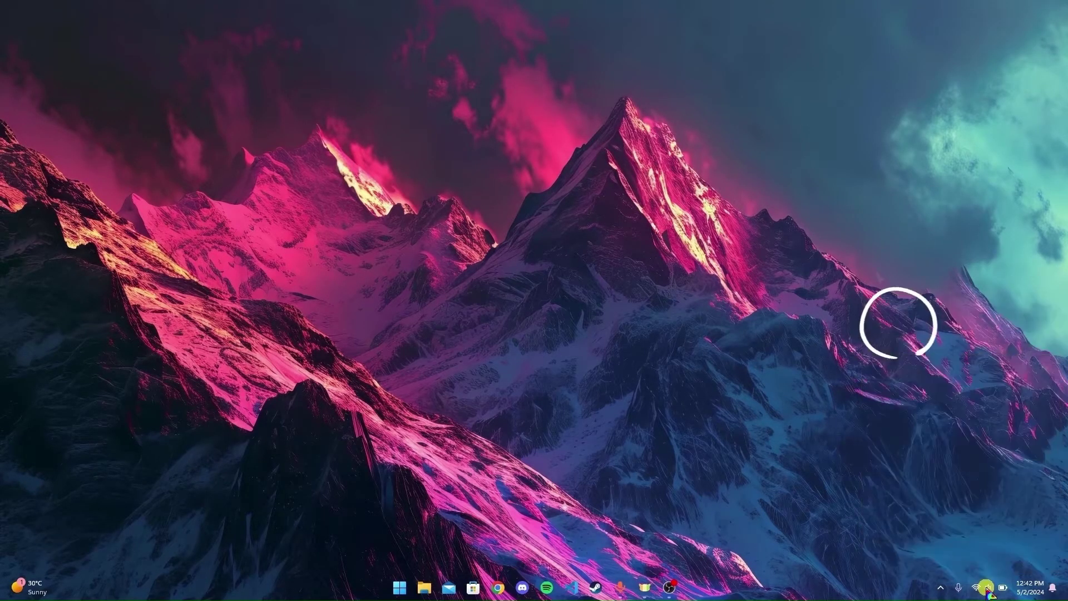
pyautogui.click(505, 585)
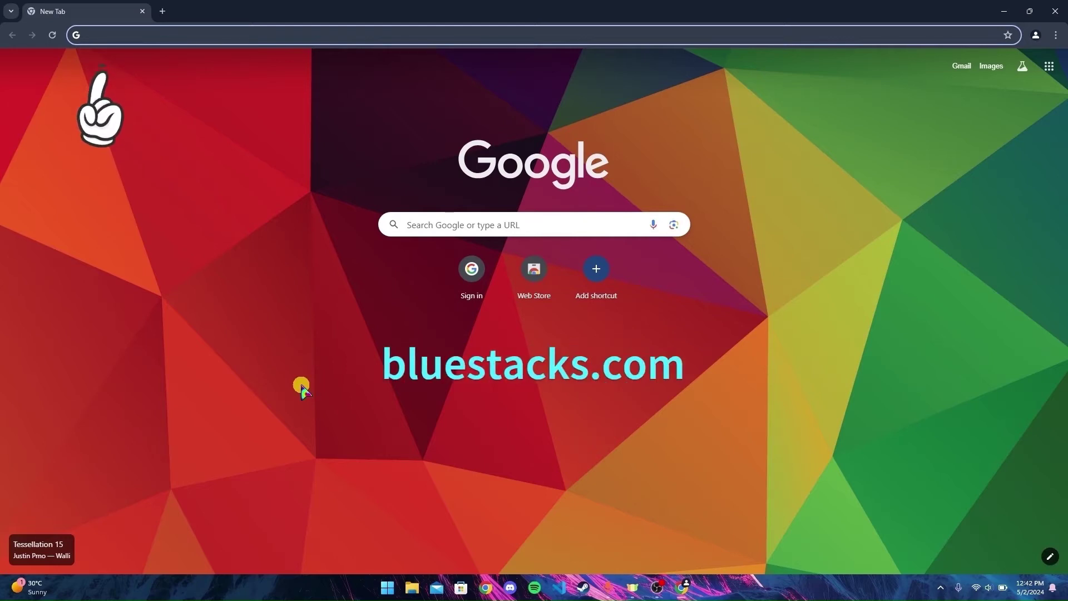
pyautogui.write('blues')
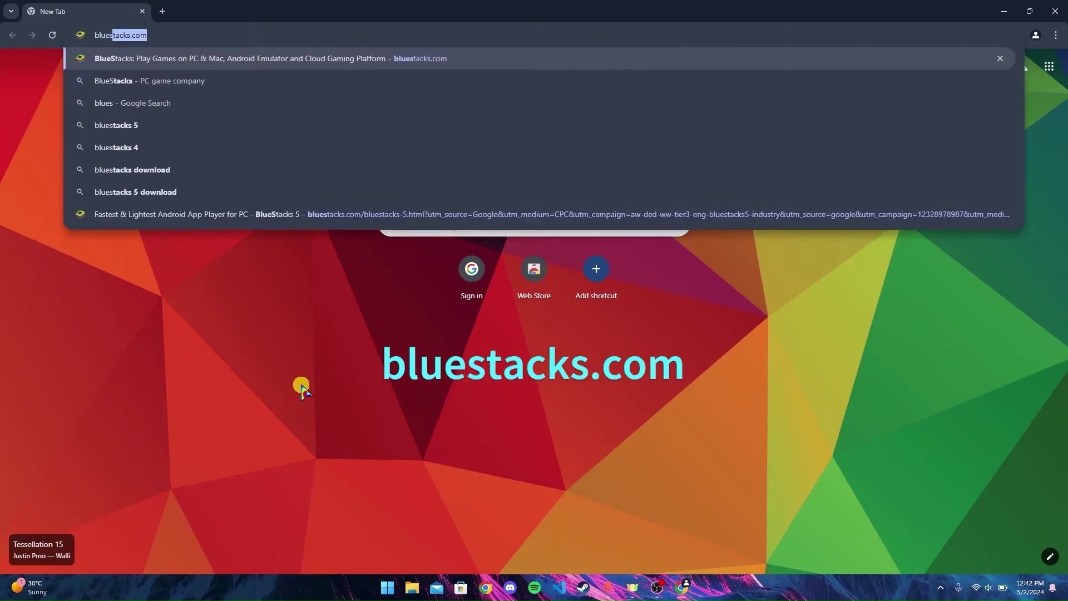
pyautogui.write('tacks.co')
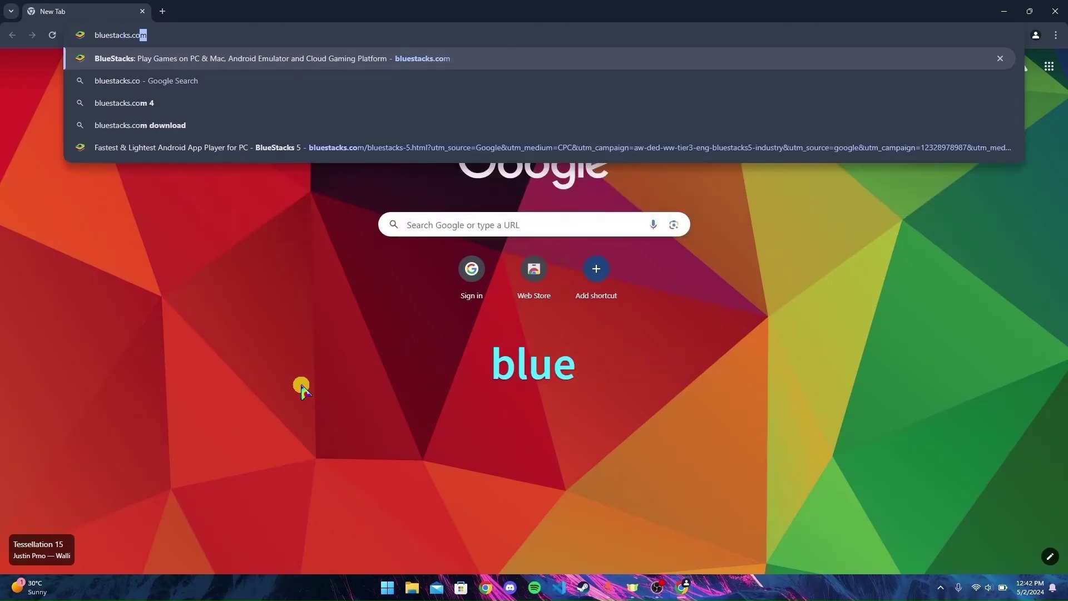
pyautogui.press('Return')
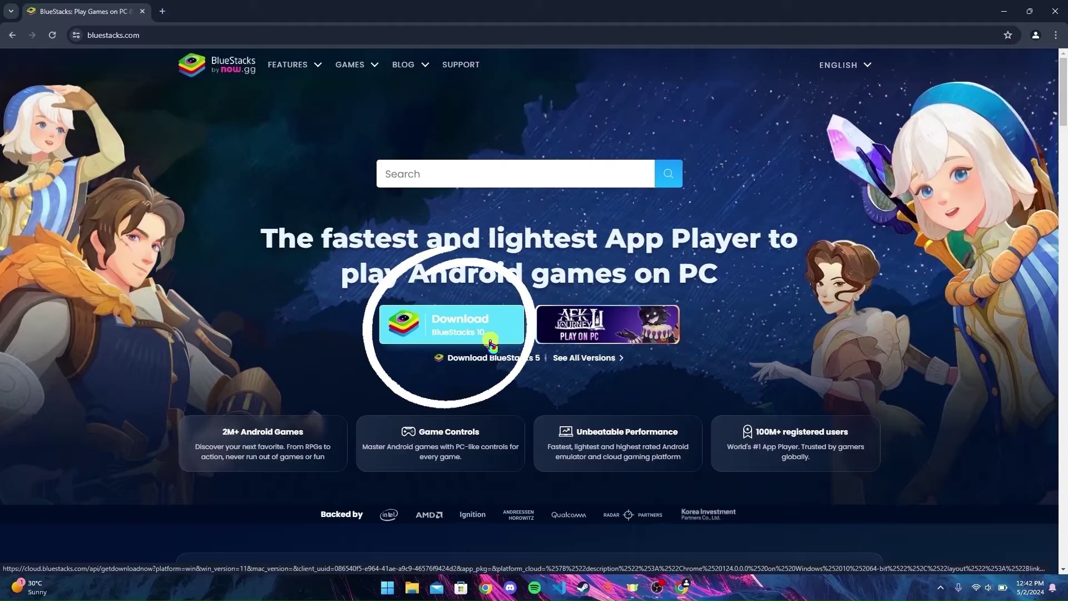
pyautogui.click(490, 342)
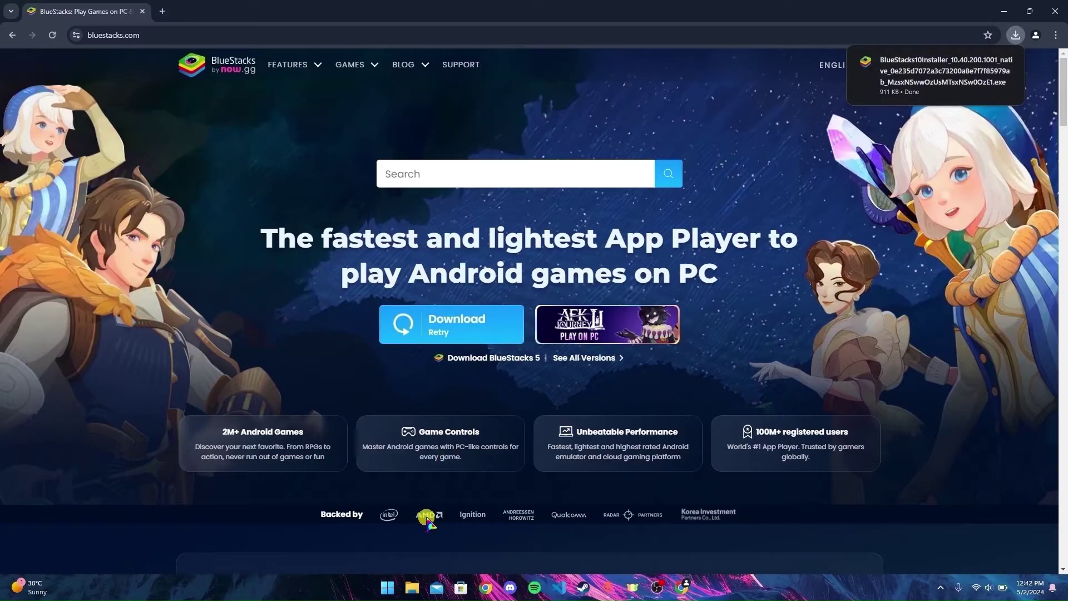
# Step: Run the downloaded BlueStacks installer from the Downloads folder using its right-click Open command
pyautogui.click(413, 597)
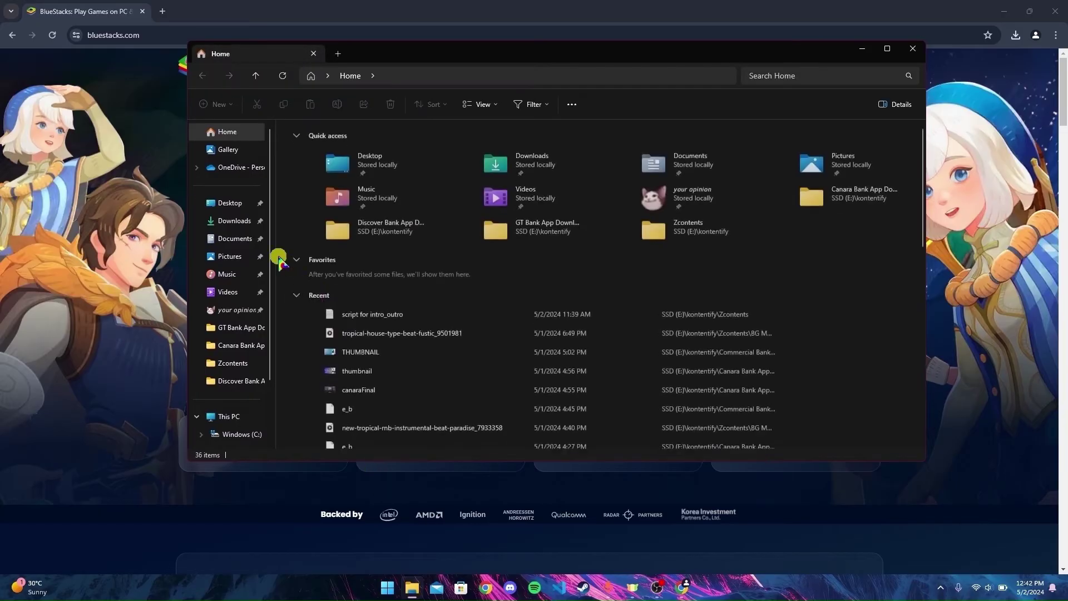
pyautogui.click(240, 221)
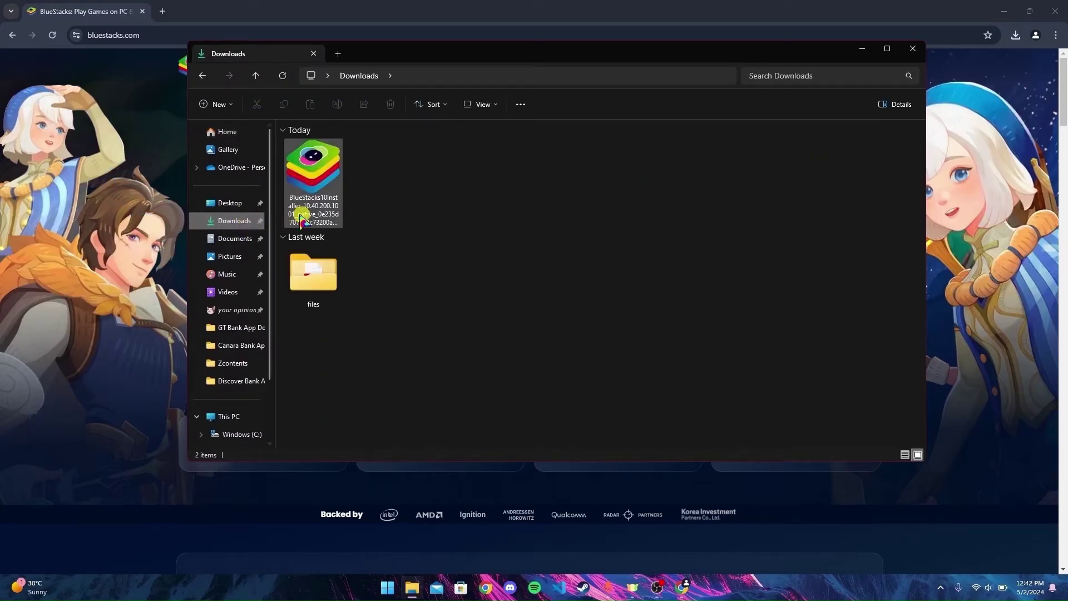
pyautogui.click(334, 177)
pyautogui.click(333, 177)
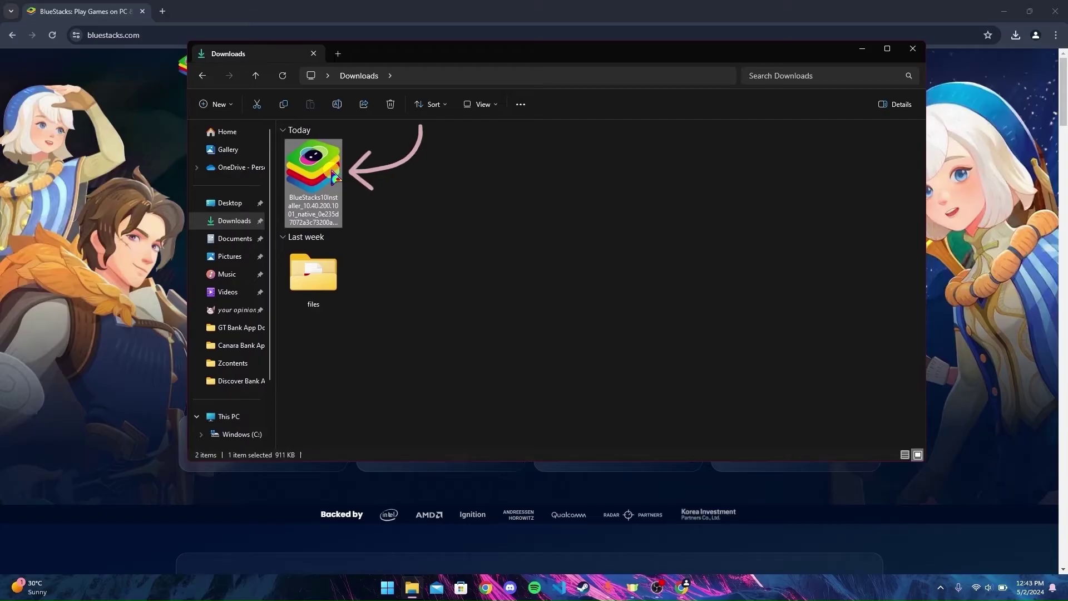
pyautogui.rightClick(334, 175)
pyautogui.click(372, 210)
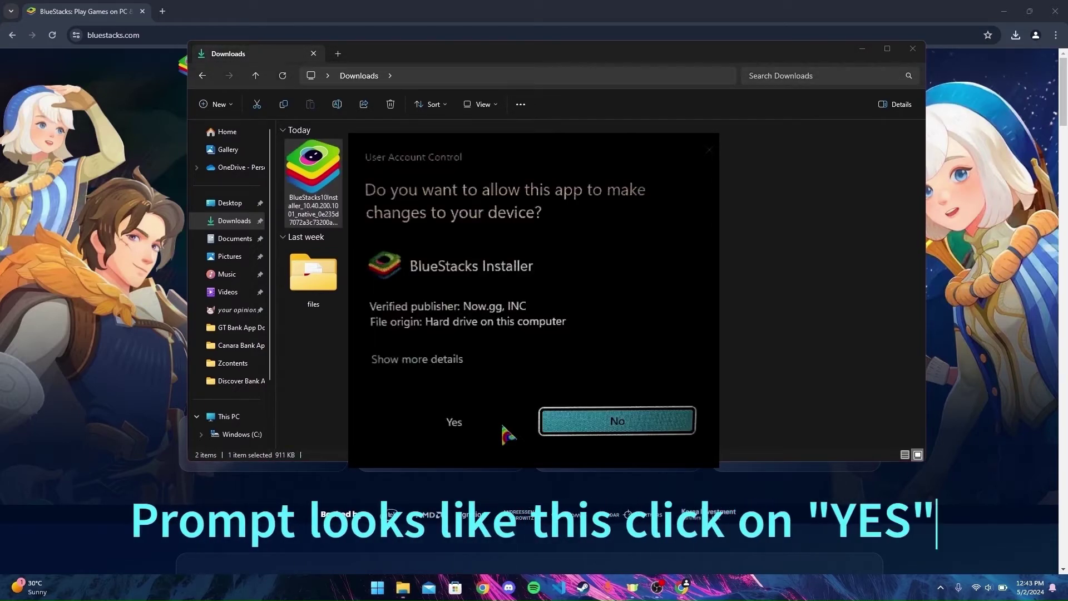
# Step: Allow the installer through User Account Control, choose Install now, and agree to the terms
pyautogui.click(504, 431)
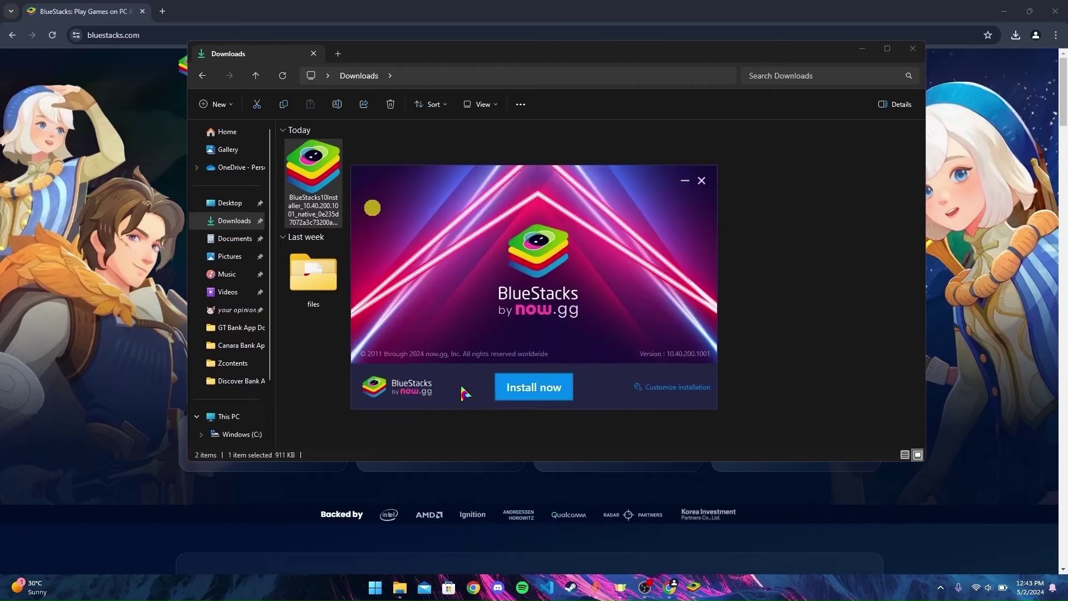
pyautogui.click(553, 399)
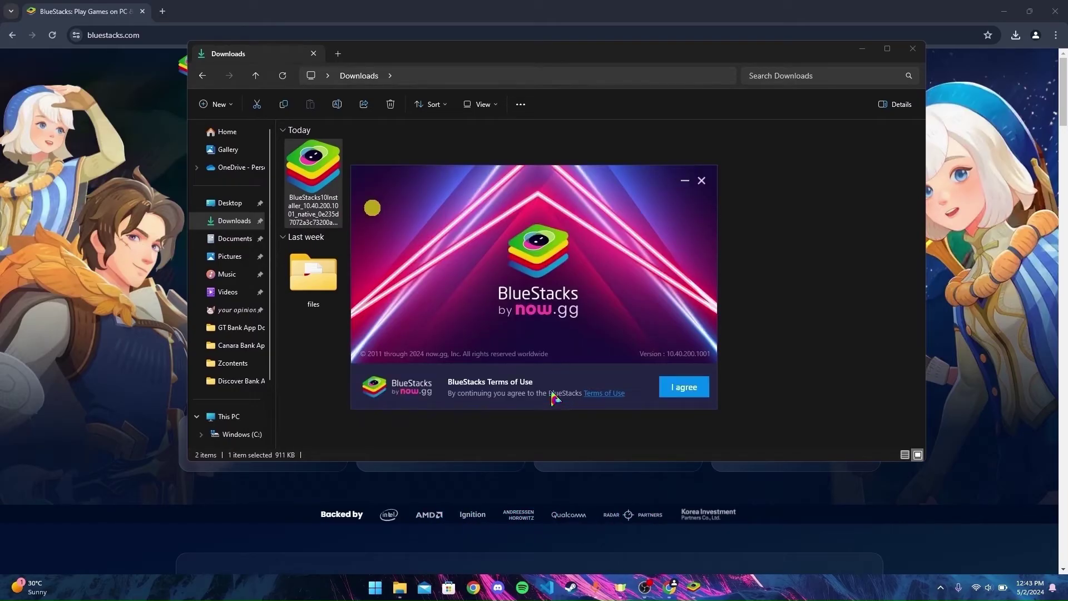
pyautogui.click(687, 392)
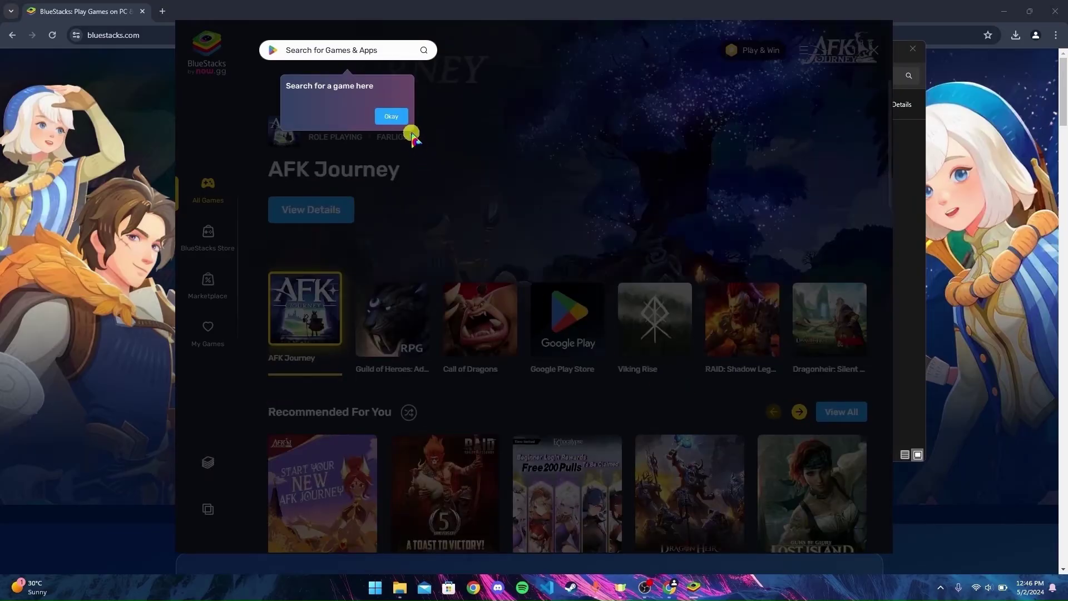
# Step: Close the search tip, the Play & Win popup and the App Player launch tip
pyautogui.click(391, 115)
pyautogui.click(753, 233)
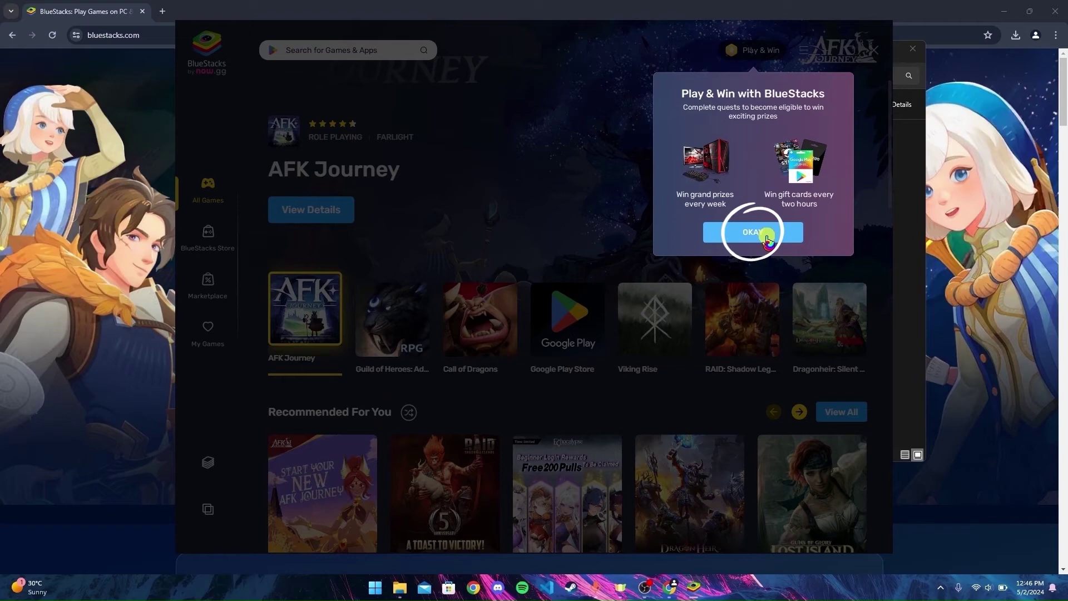
pyautogui.click(278, 426)
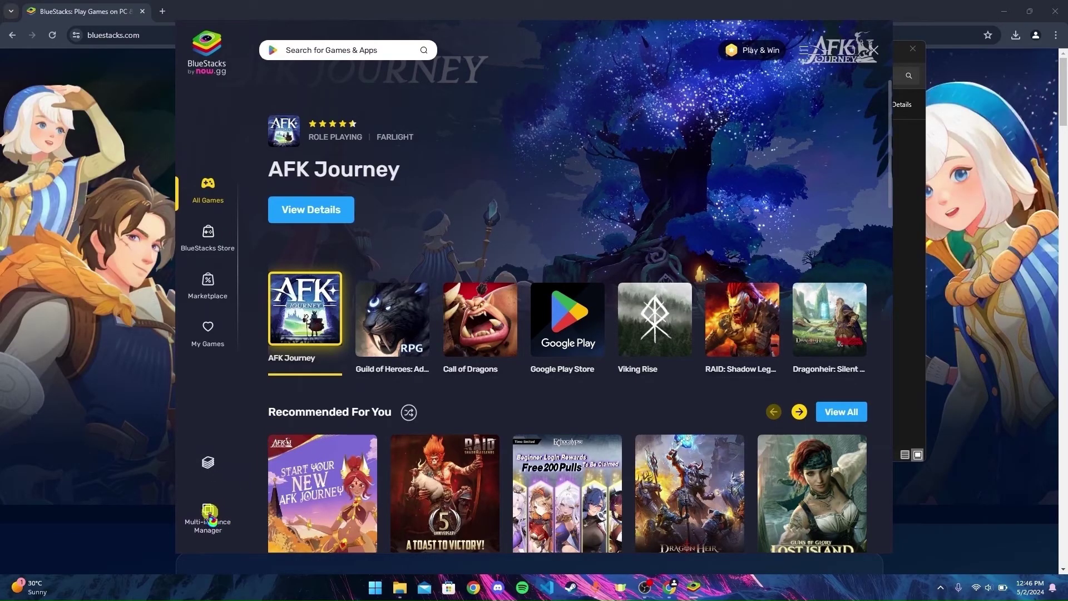
# Step: Start the BlueStacks App Player and launch Play Store from the System apps folder
pyautogui.click(210, 472)
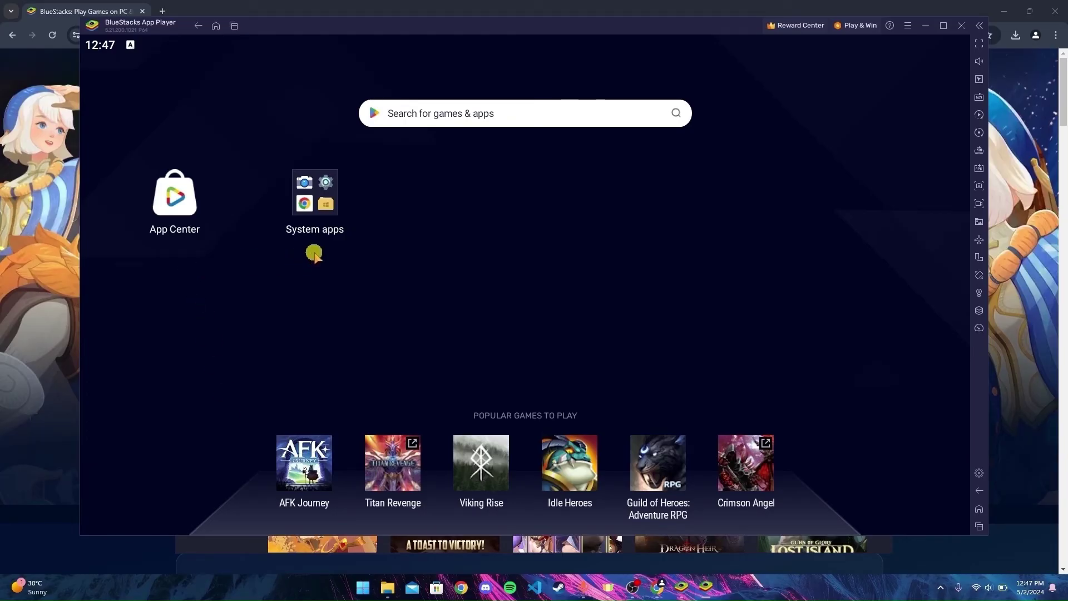
pyautogui.click(321, 211)
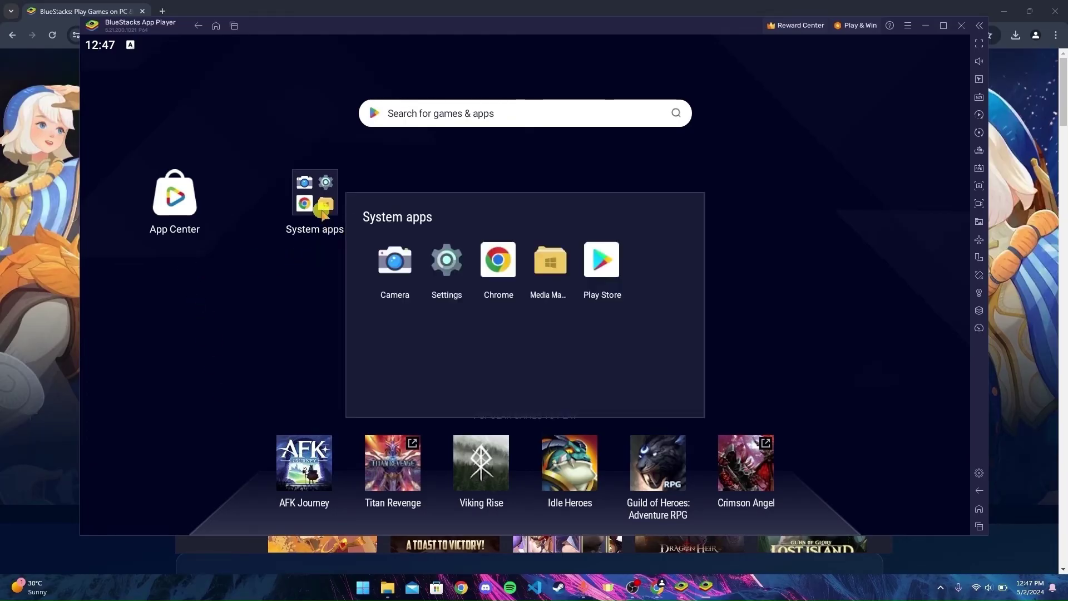
pyautogui.click(602, 272)
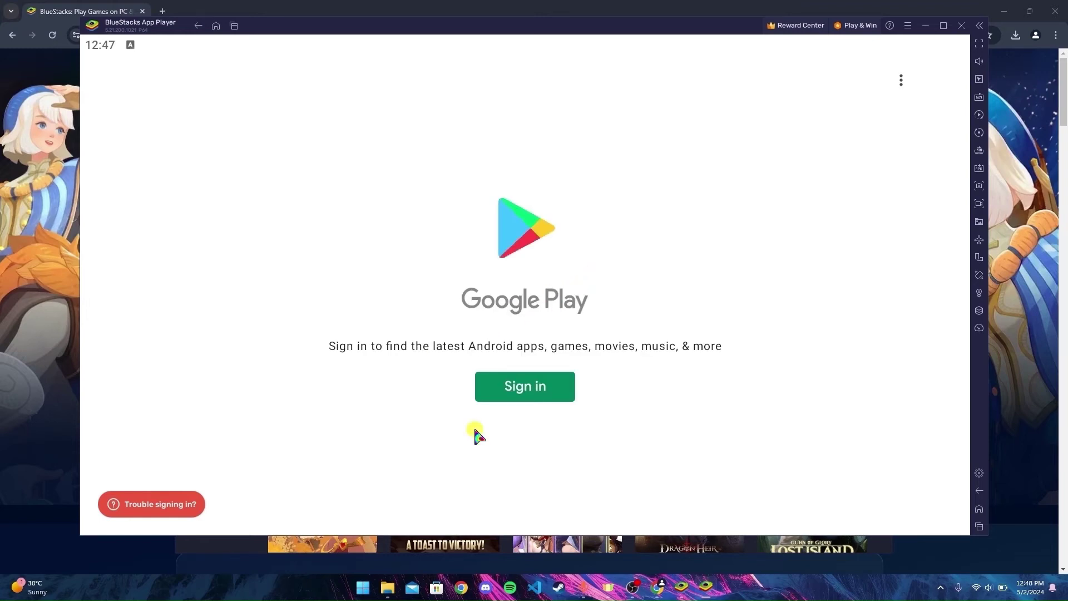
# Step: Sign in to Google Play with the account e-mail and password
pyautogui.click(542, 383)
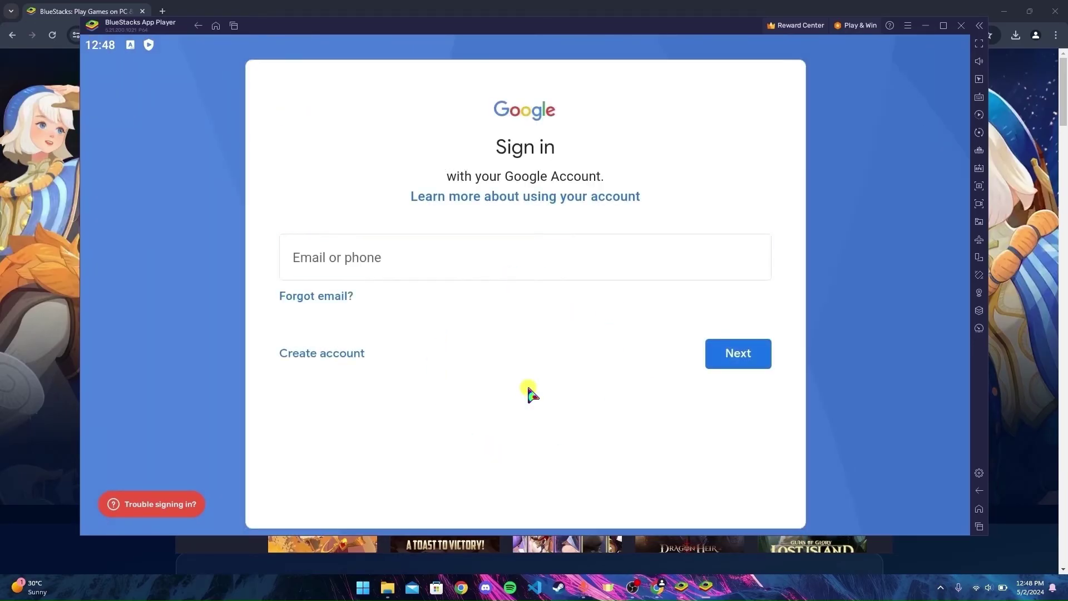
pyautogui.click(516, 267)
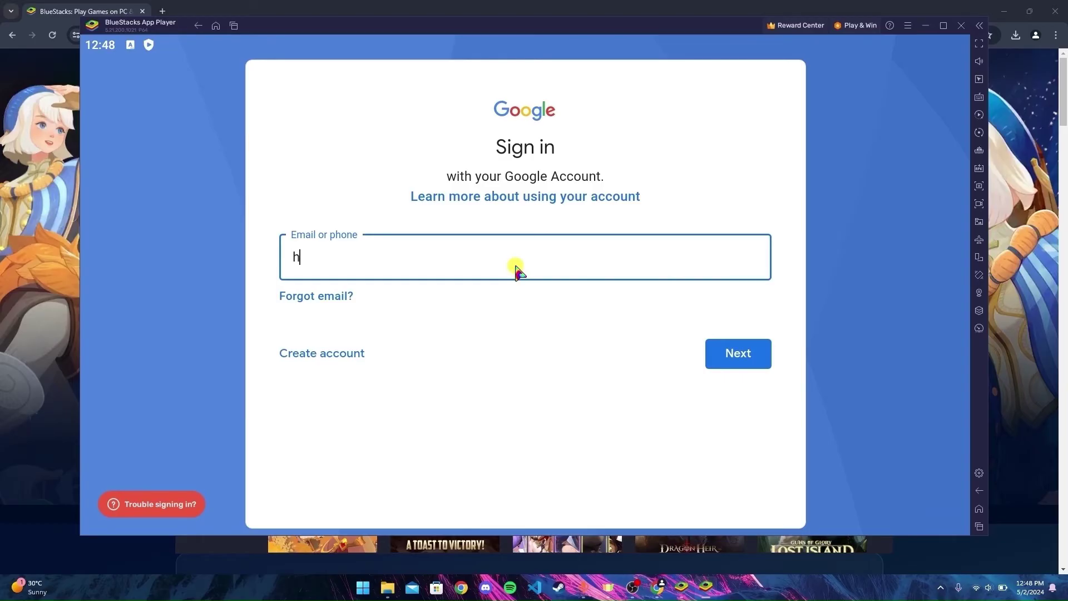
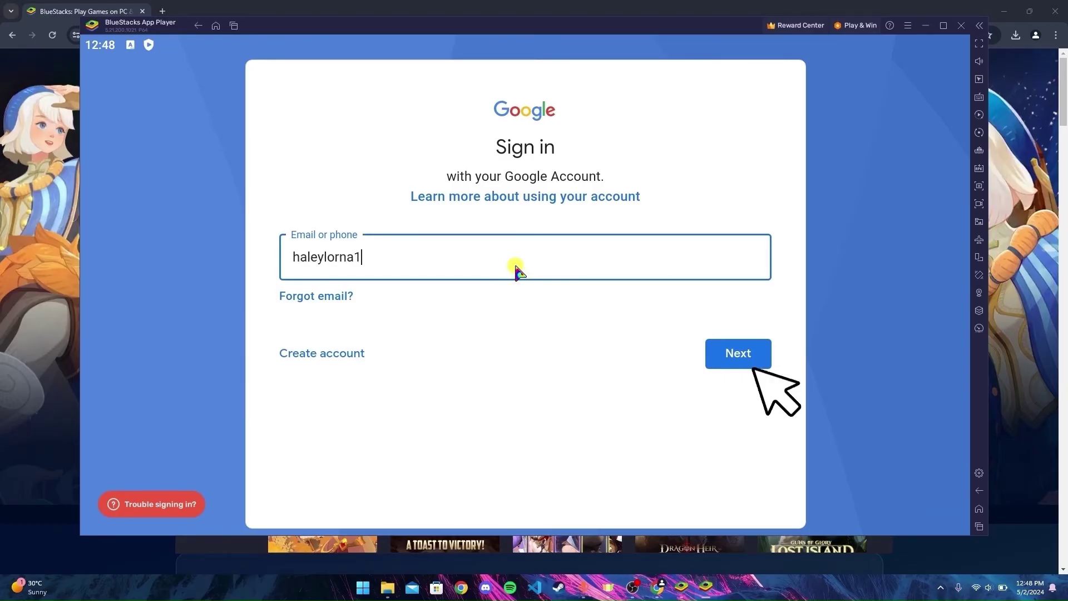
pyautogui.press('Return')
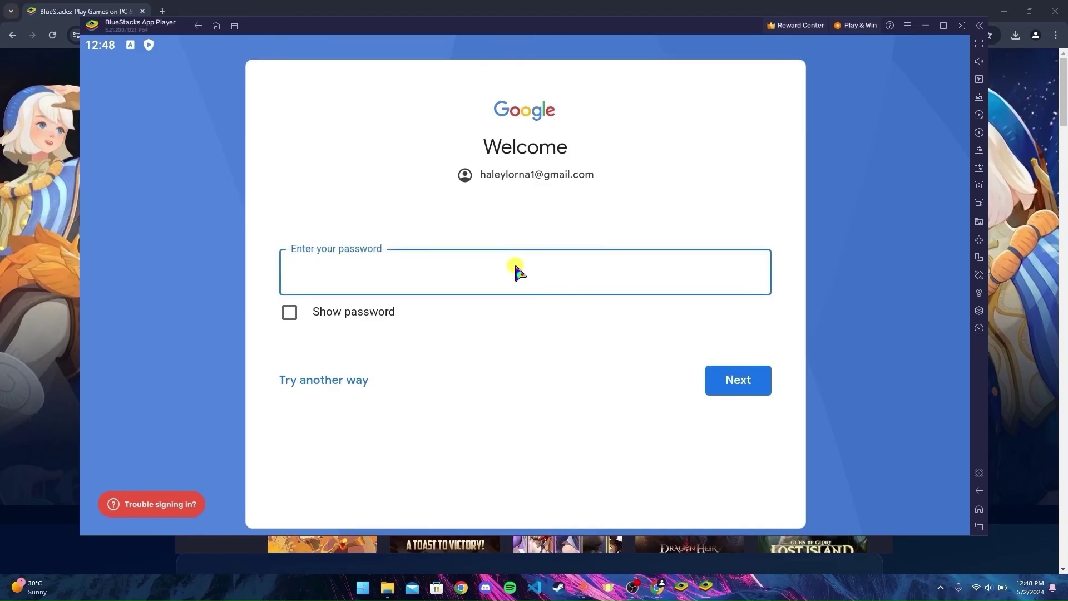
pyautogui.write('A**********')
pyautogui.press('Return')
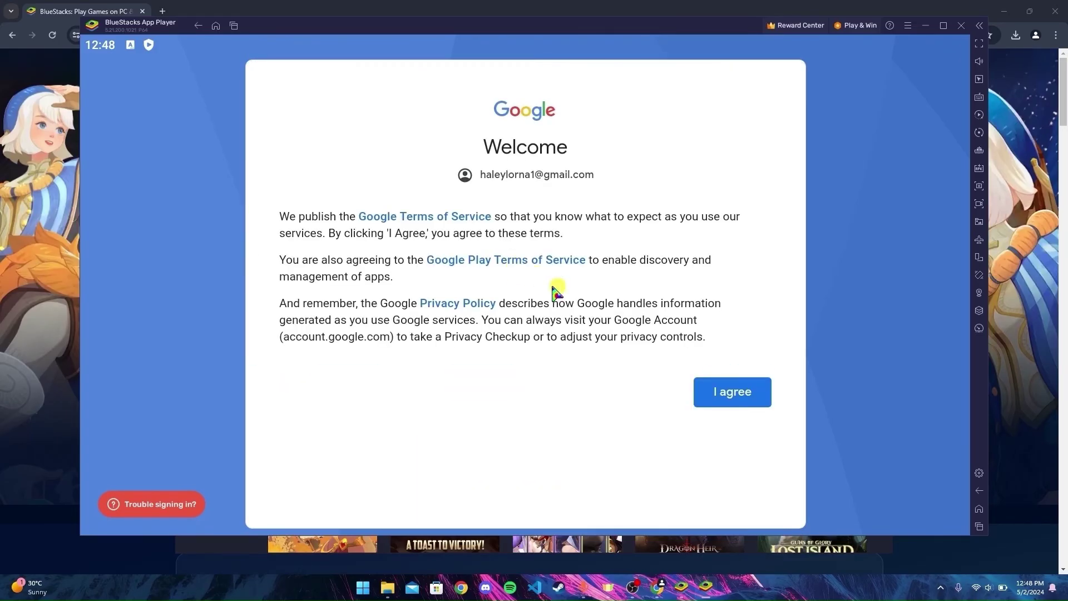
# Step: Agree to Google's terms of service and accept the backup services settings
pyautogui.click(729, 389)
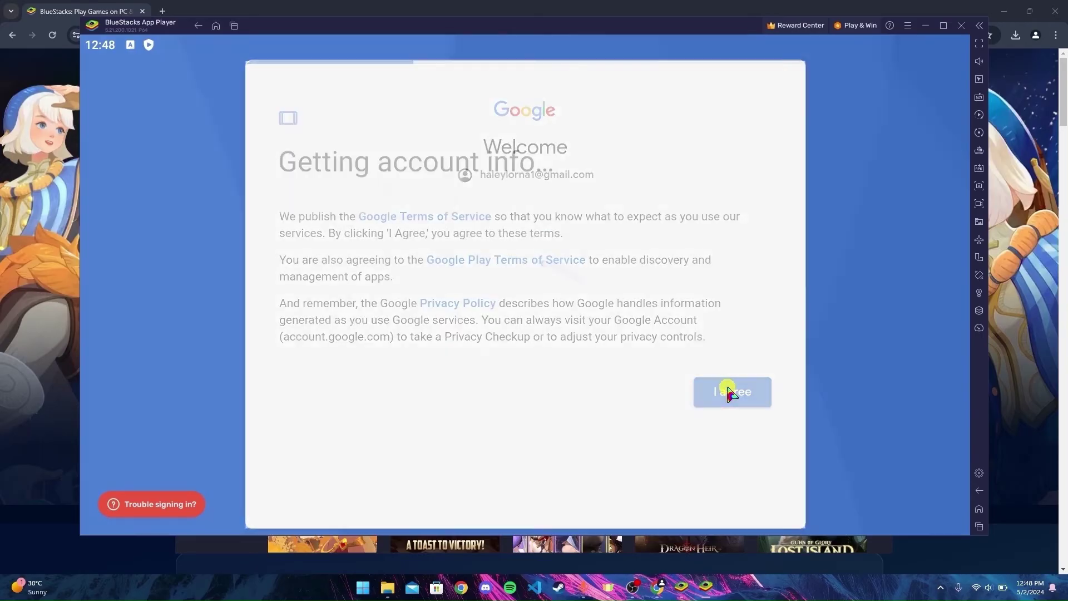
pyautogui.scroll(-2, 727, 174)
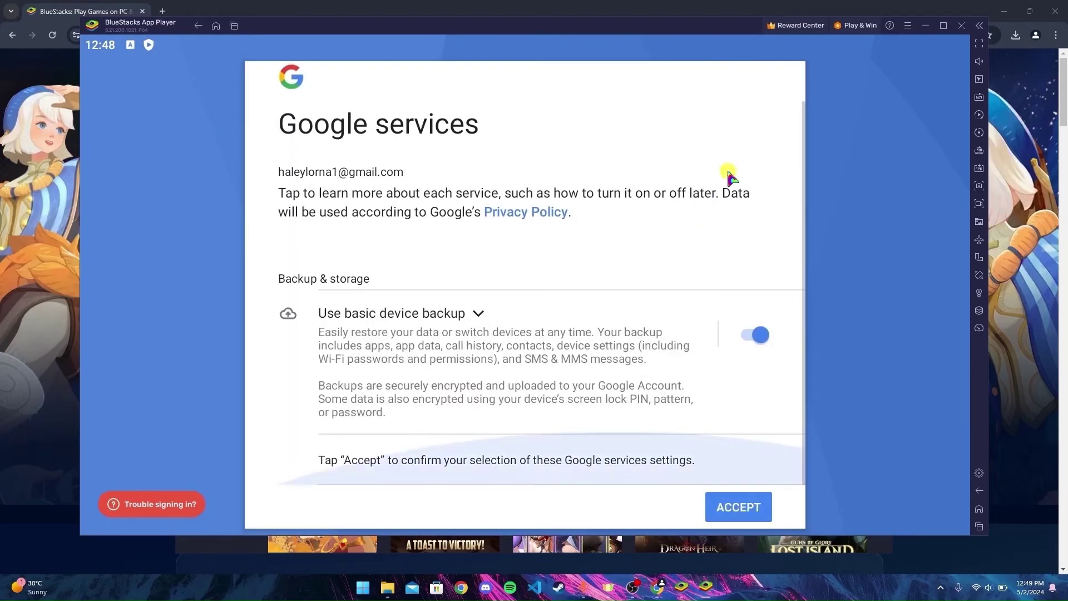
pyautogui.click(732, 506)
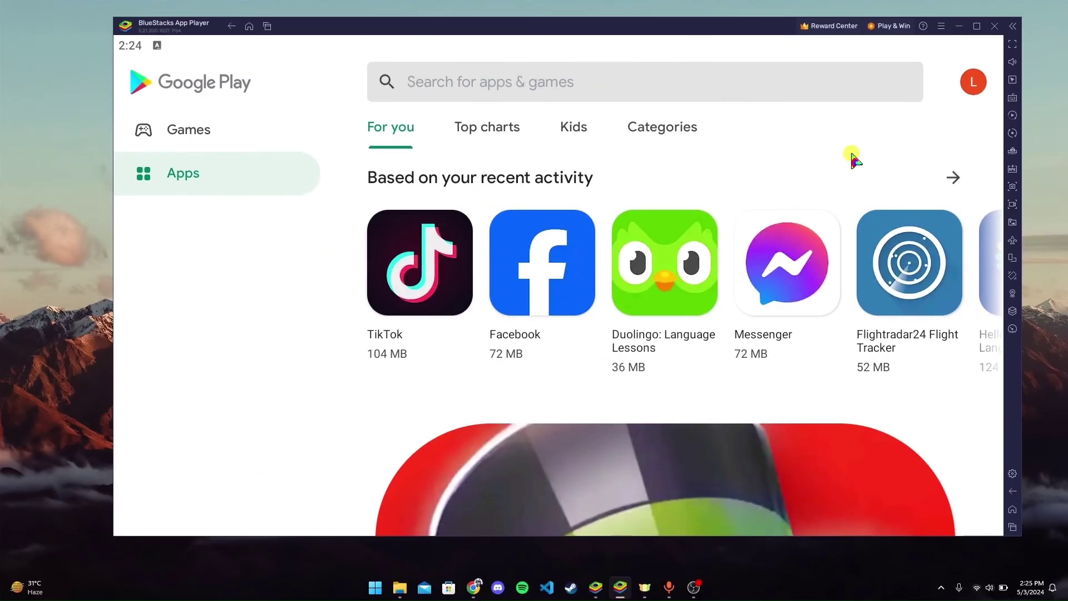
# Step: Search the Play Store for 'standard bank' and install the Standard Bank / Stanbic Bank app
pyautogui.click(703, 83)
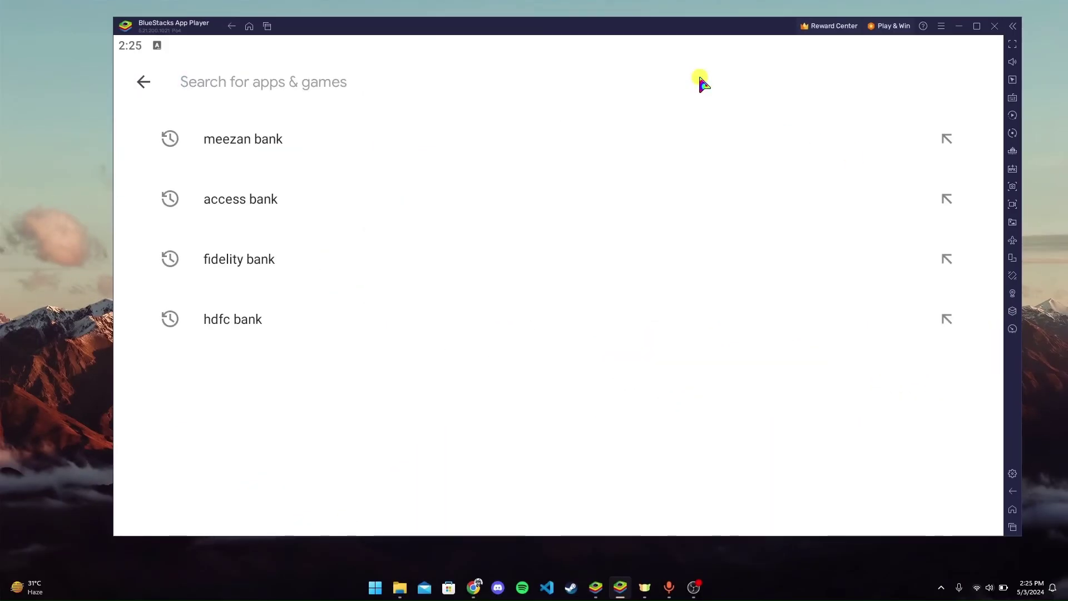
pyautogui.write('standar')
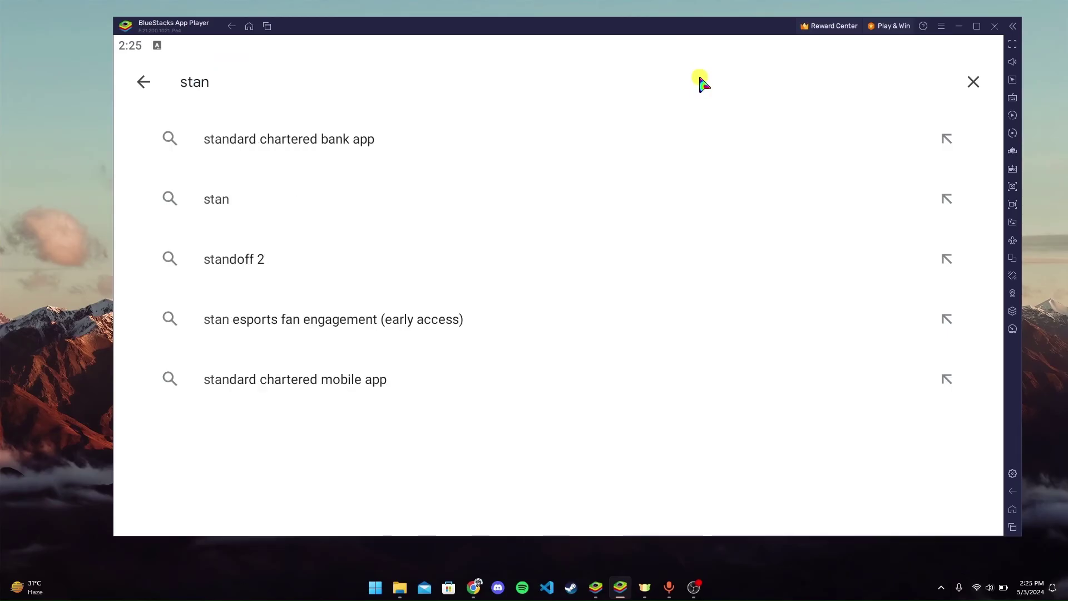
pyautogui.write('d ban')
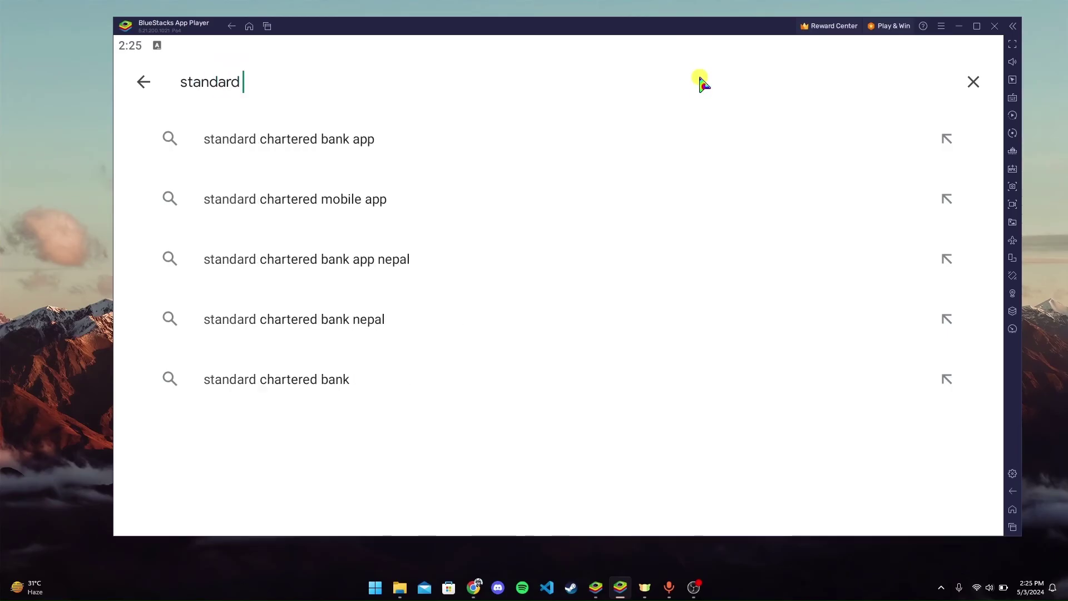
pyautogui.write('k')
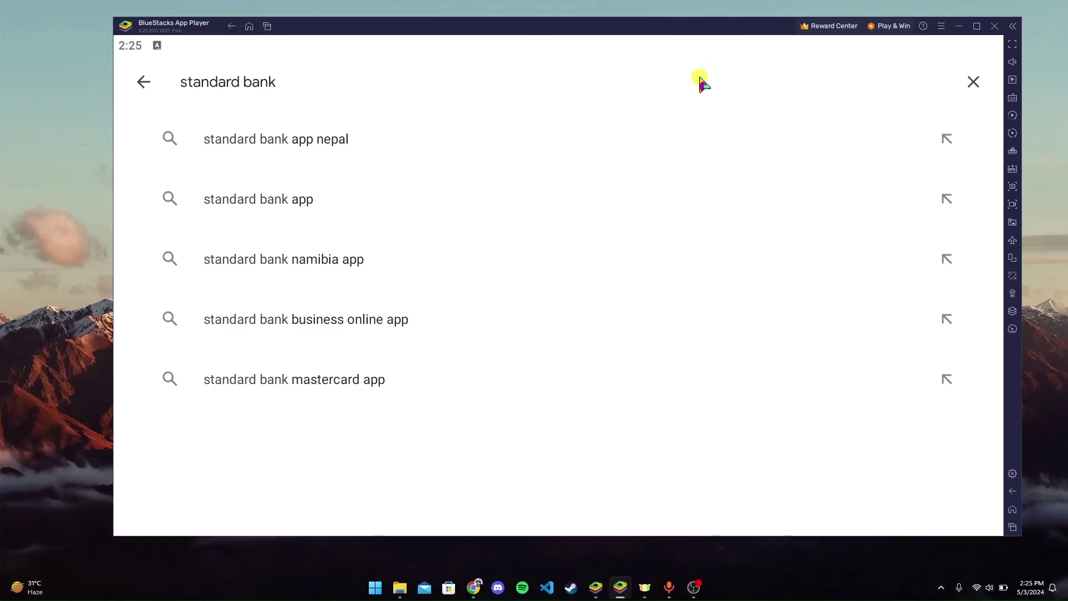
pyautogui.press('Return')
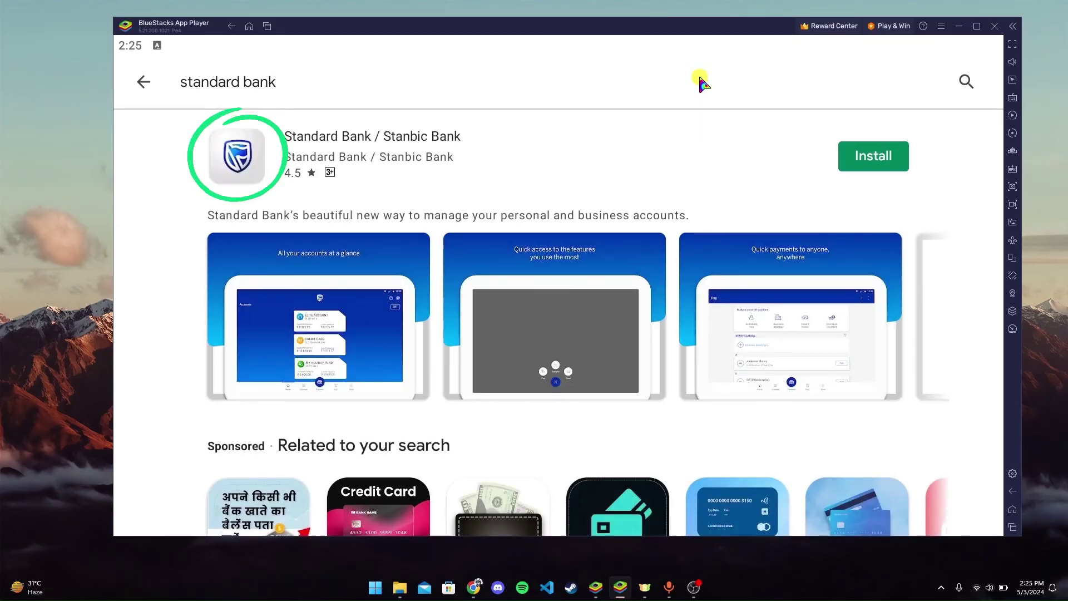
pyautogui.click(401, 159)
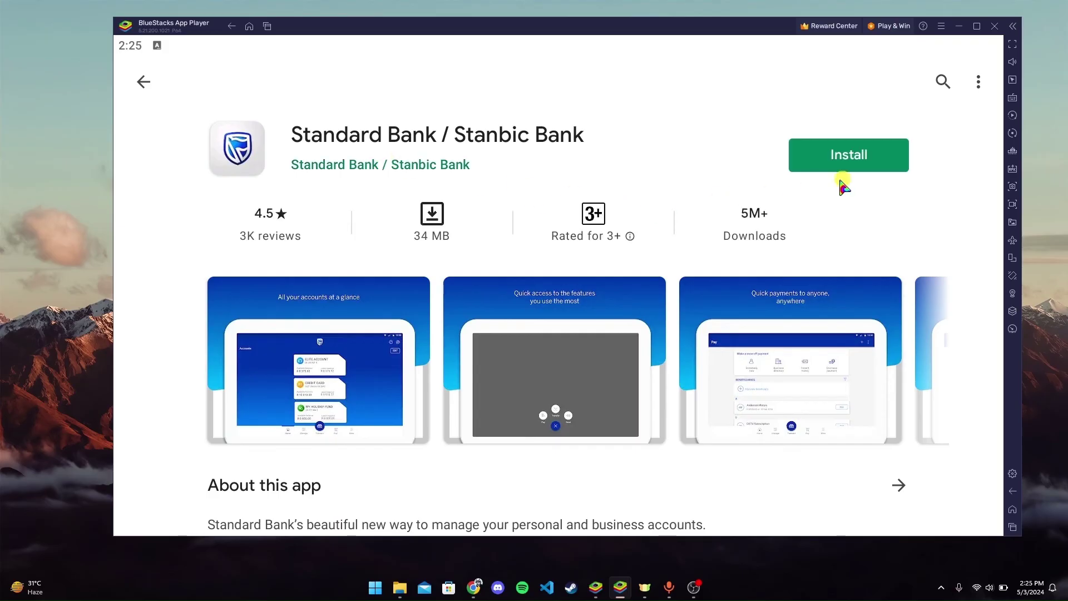
pyautogui.click(864, 163)
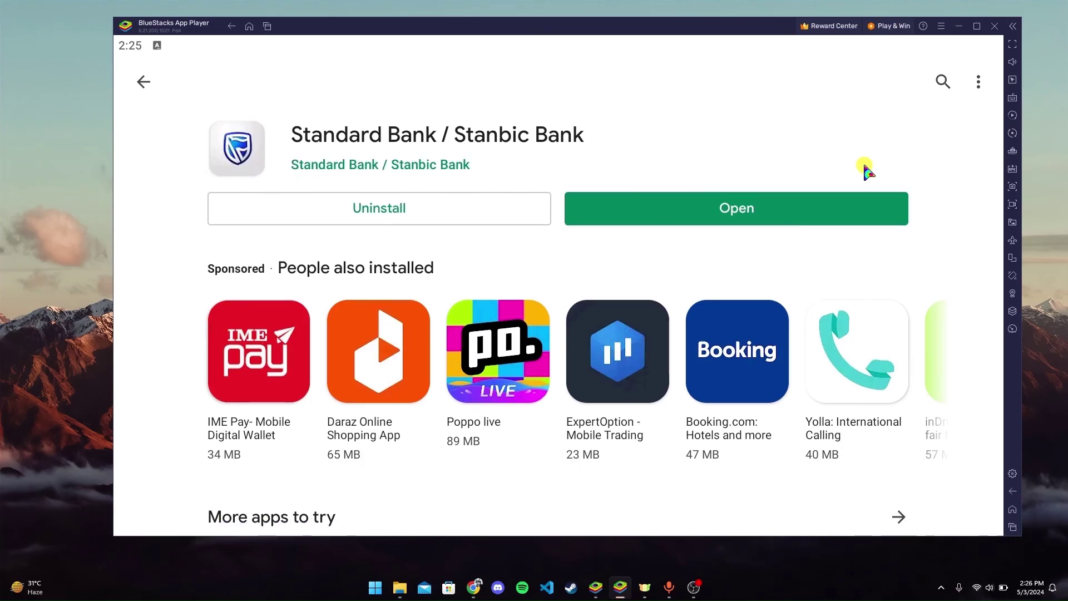
# Step: Open the Standard Bank / Stanbic Bank app from its Play Store page
pyautogui.click(754, 210)
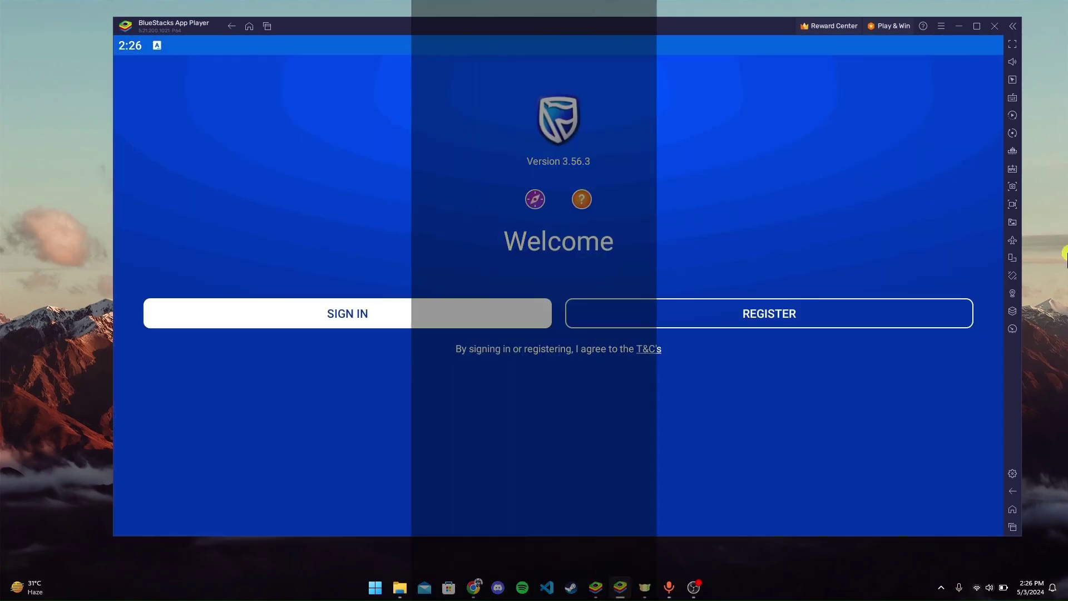